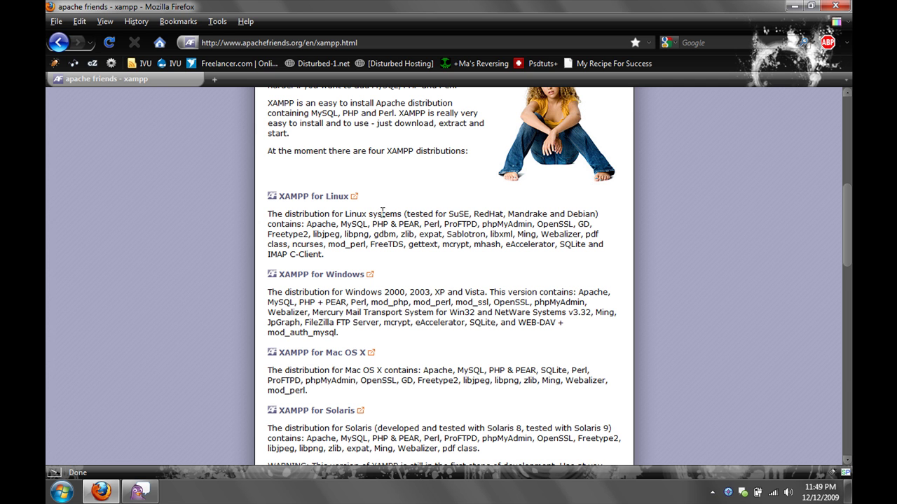
- Open the XAMPP for Windows page from the XAMPP distributions list
click(336, 276)
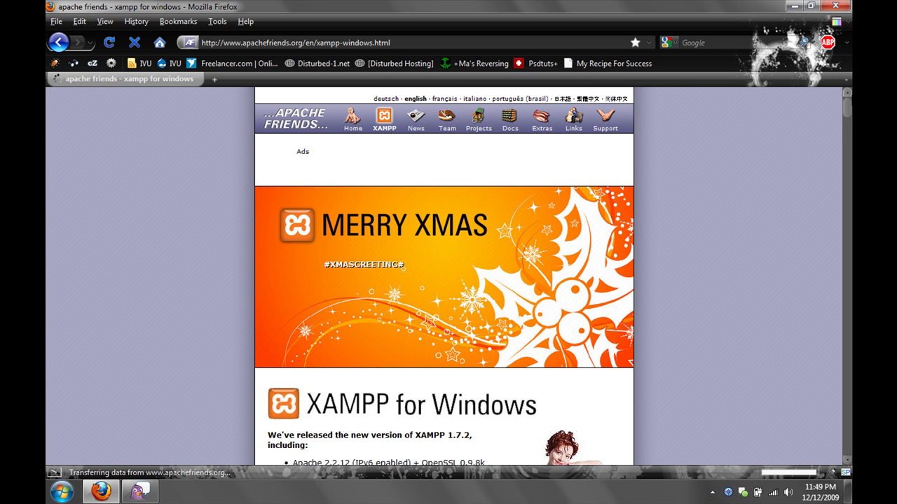
- Scroll to the Download section and start downloading the XAMPP Windows 1.7.2 Basic package EXE
drag(850, 106, 851, 119)
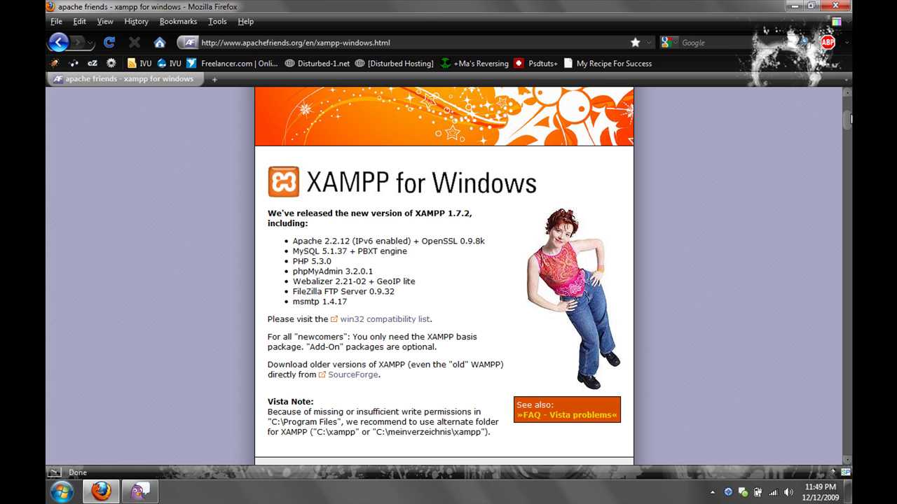
drag(850, 119, 851, 161)
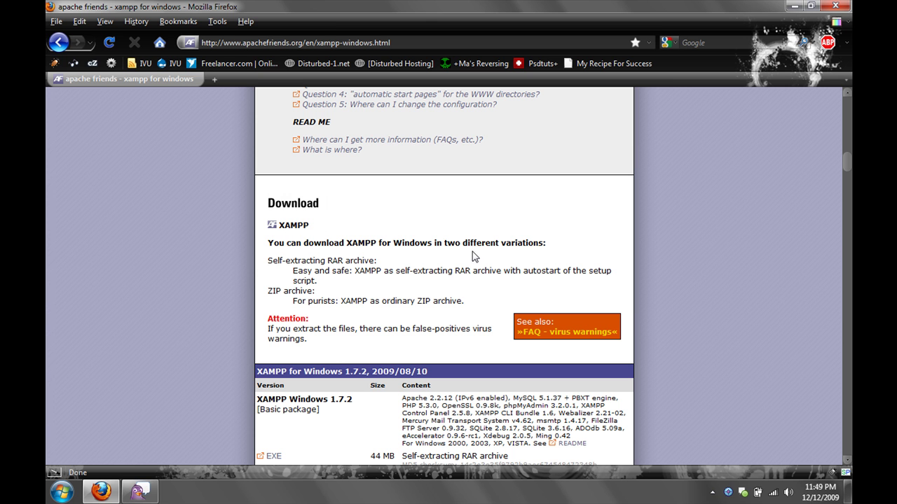
drag(848, 164, 848, 174)
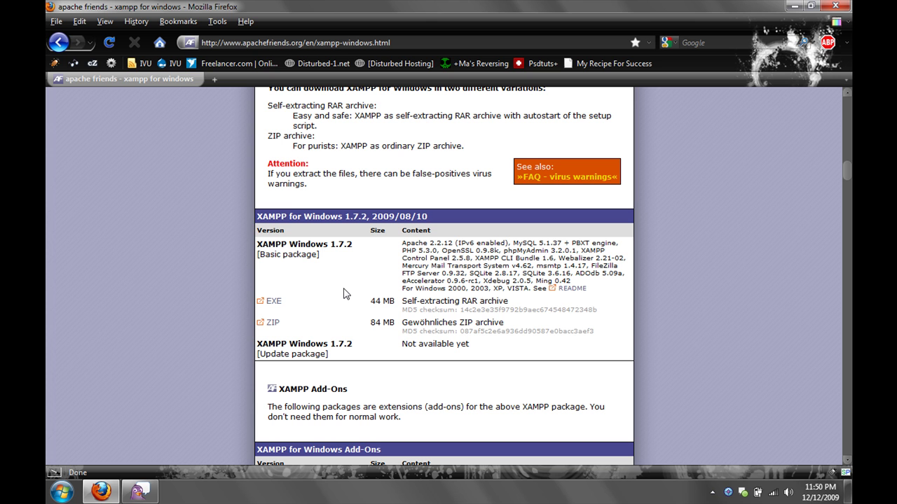
click(274, 305)
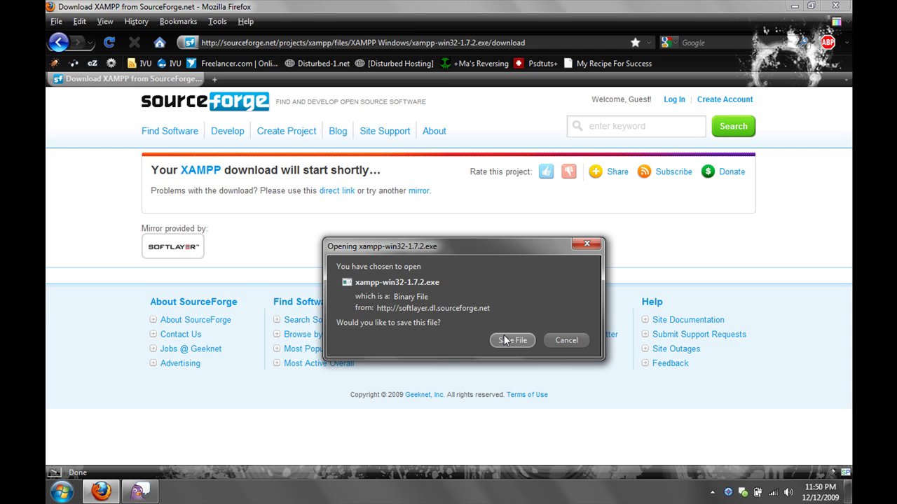
- Save xampp-win32-1.7.2.exe to the Desktop, then clear the finished download from the list
click(505, 340)
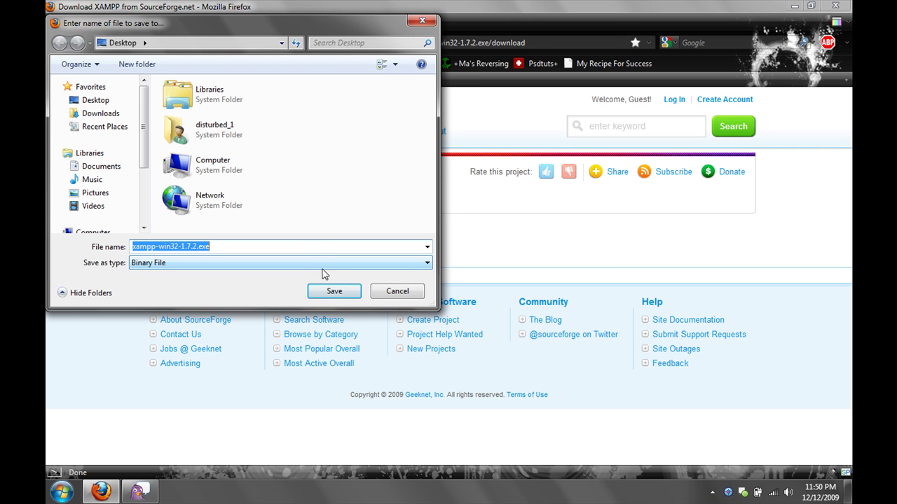
click(330, 291)
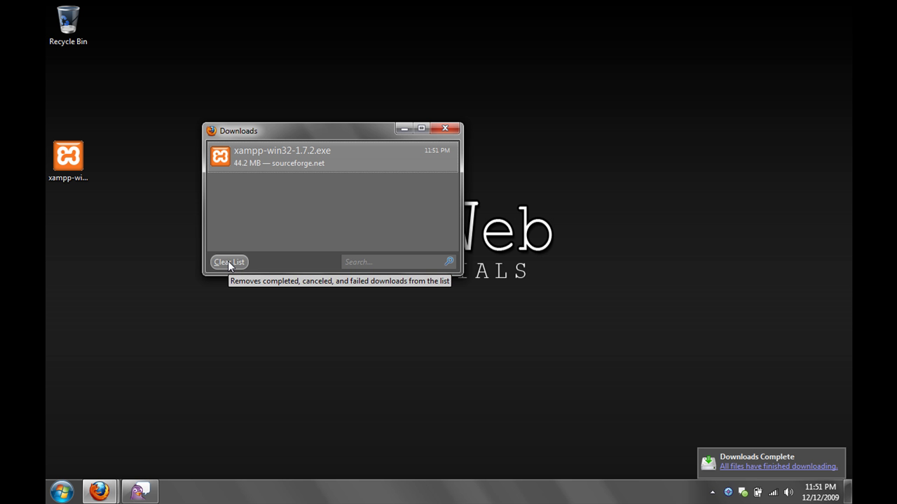
click(228, 260)
key(Escape)
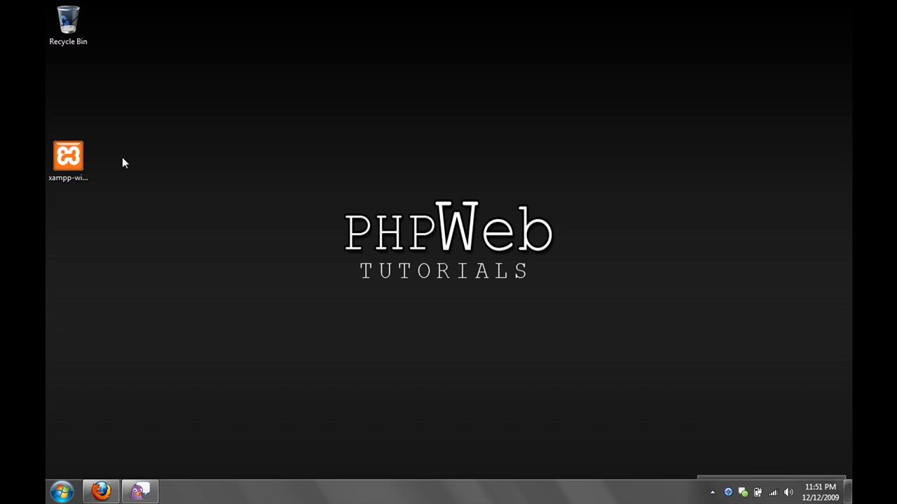
- Set the desktop xampp-win32-1.7.2.exe to run in Windows XP (Service Pack 3) compatibility mode
click(62, 164)
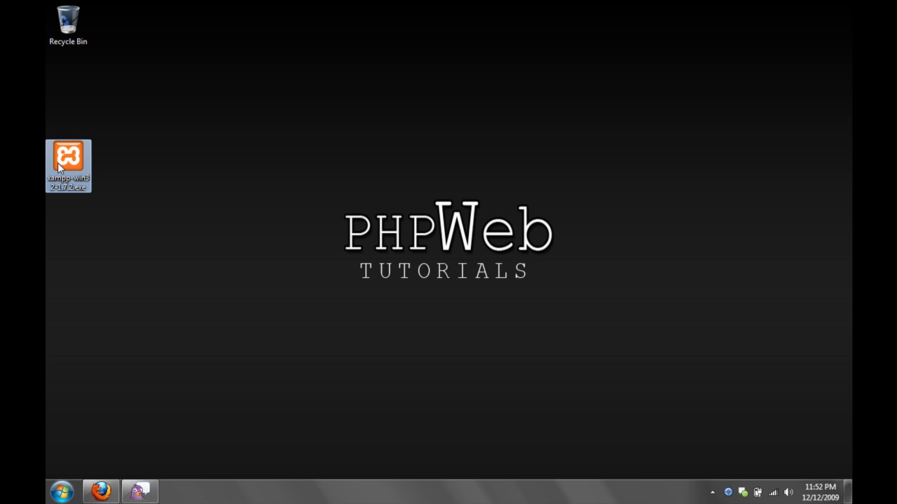
right_click(59, 166)
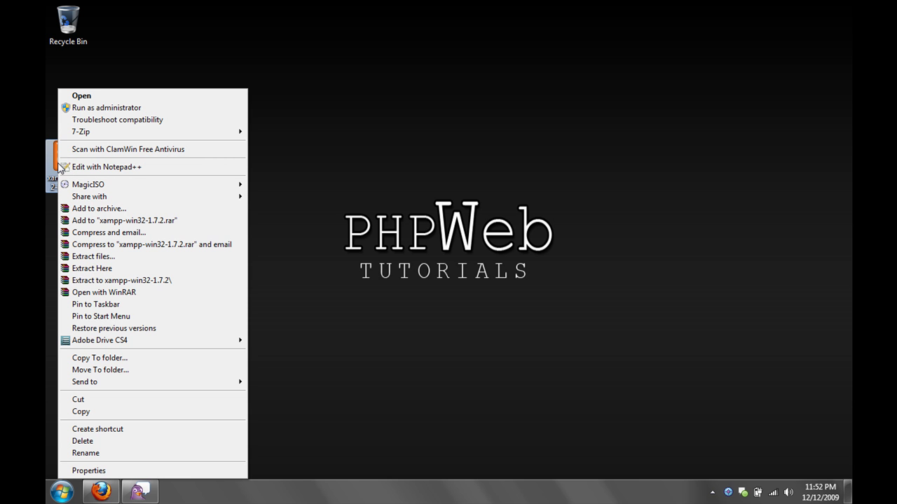
click(88, 471)
click(153, 192)
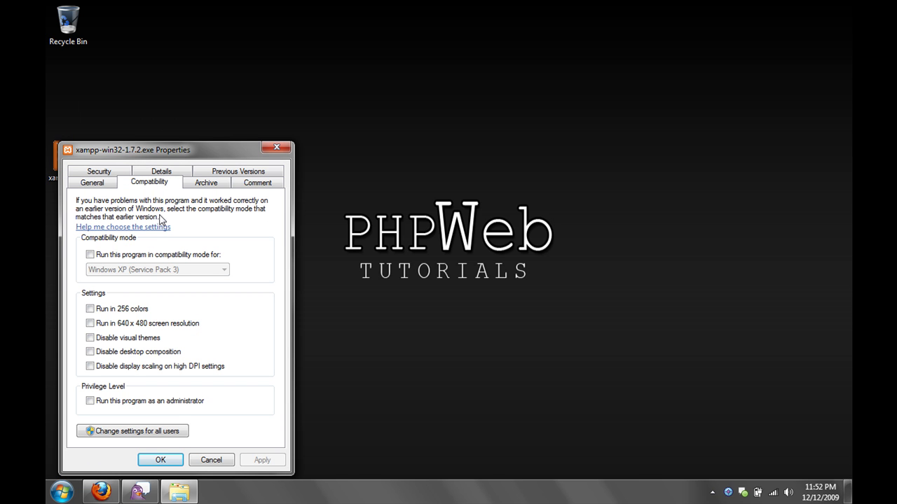
click(114, 256)
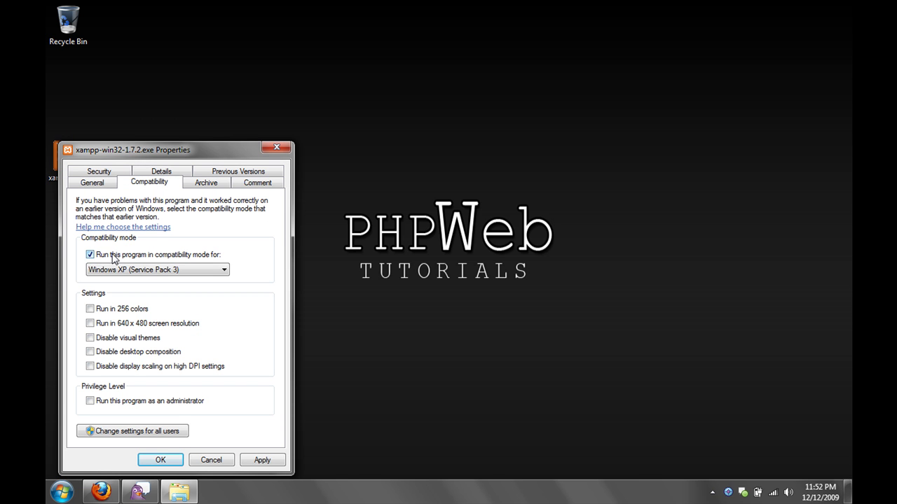
click(126, 275)
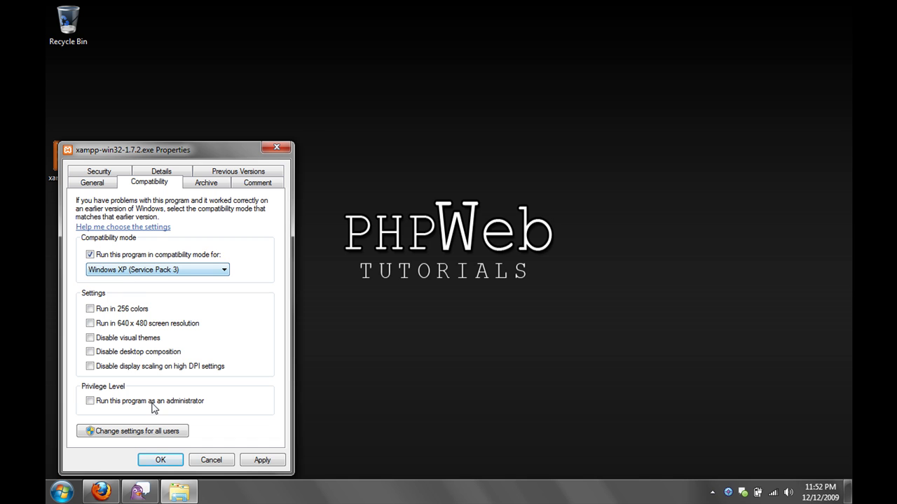
click(160, 460)
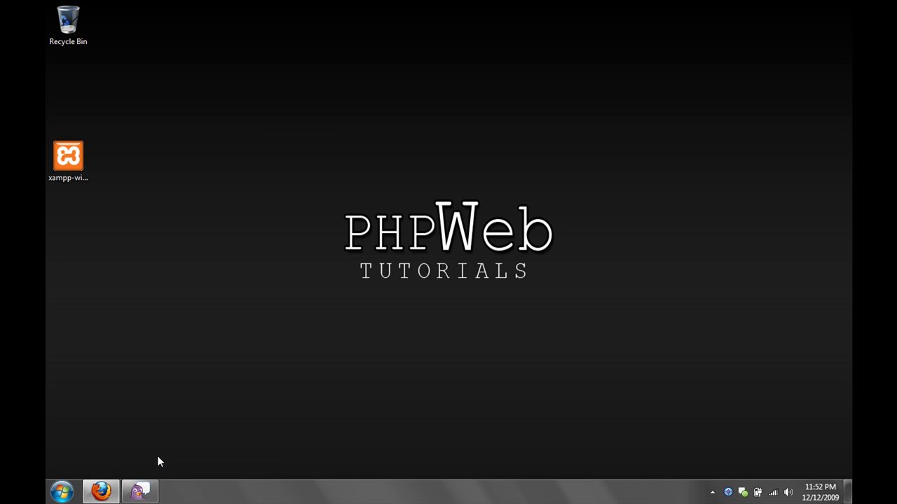
right_click(70, 179)
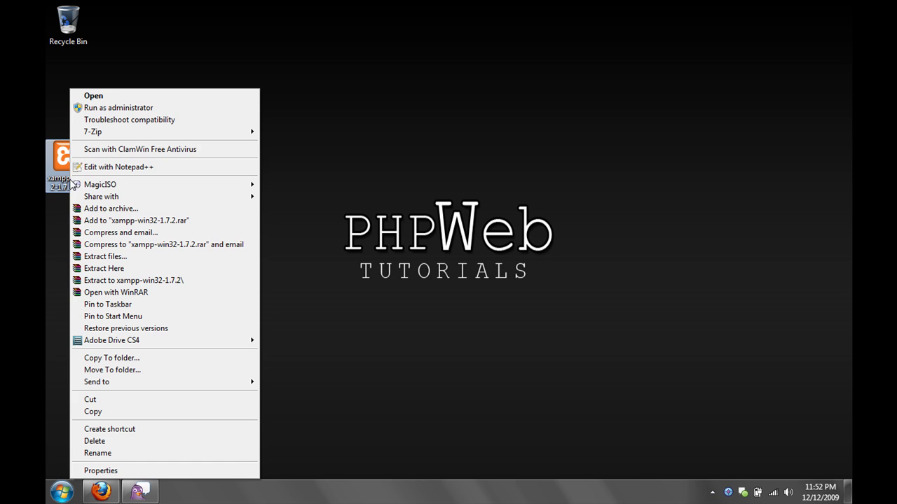
- Run the installer as administrator and extract XAMPP into C:\
click(79, 108)
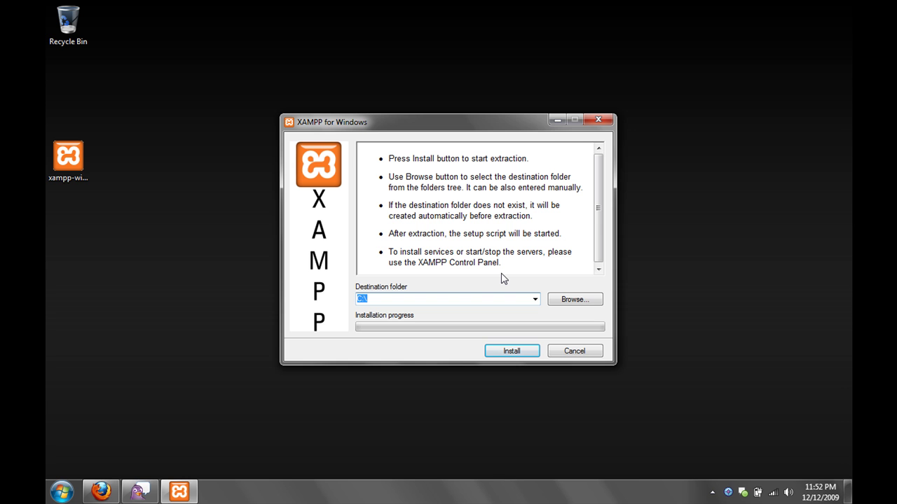
key(Return)
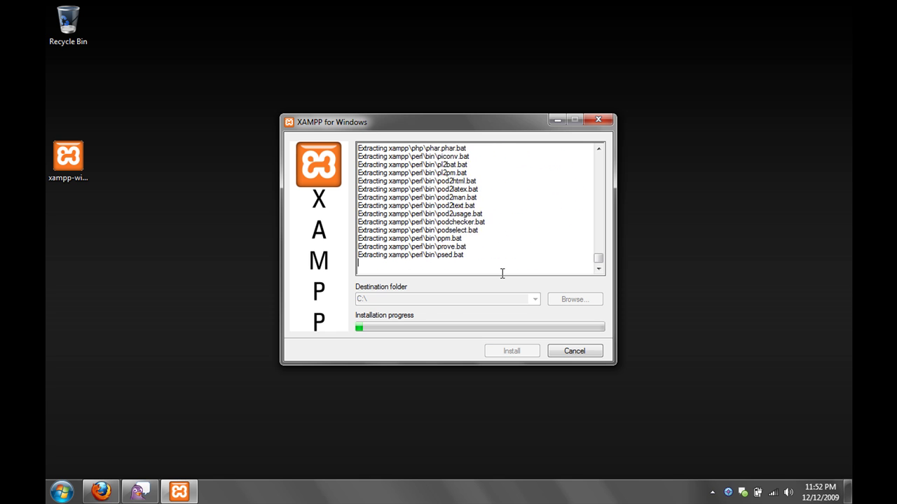
- Wait for extraction to finish as the XAMPP 1.7.2 setup script opens in the console
click(713, 492)
right_click(691, 411)
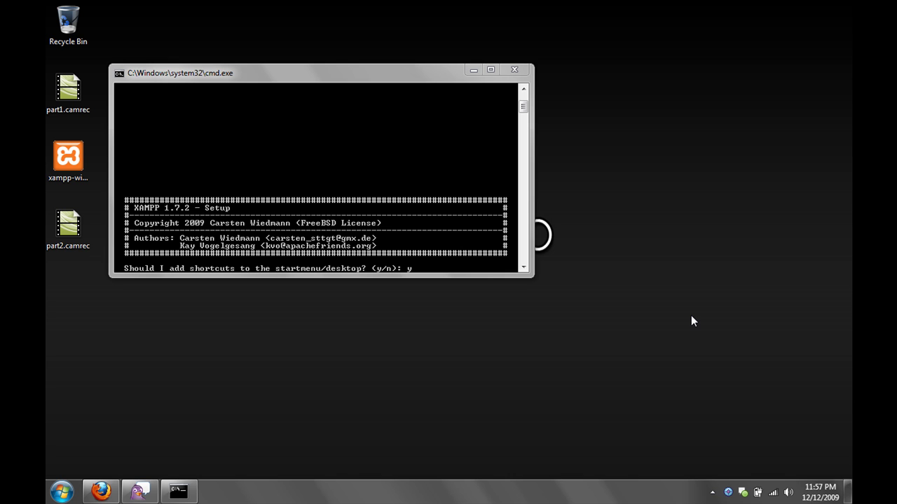
- Answer setup: no shortcuts, locate paths, no portable mode, and continue past the notices to the menu
click(464, 240)
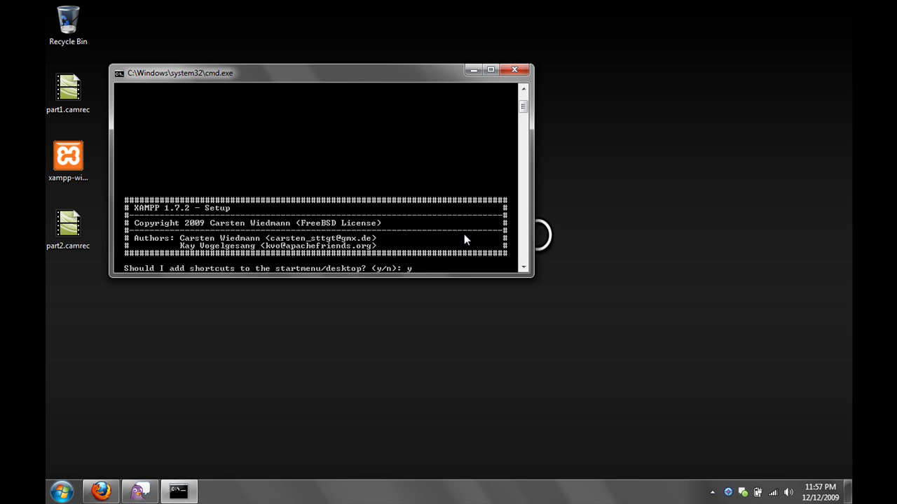
text(n)
key(Return)
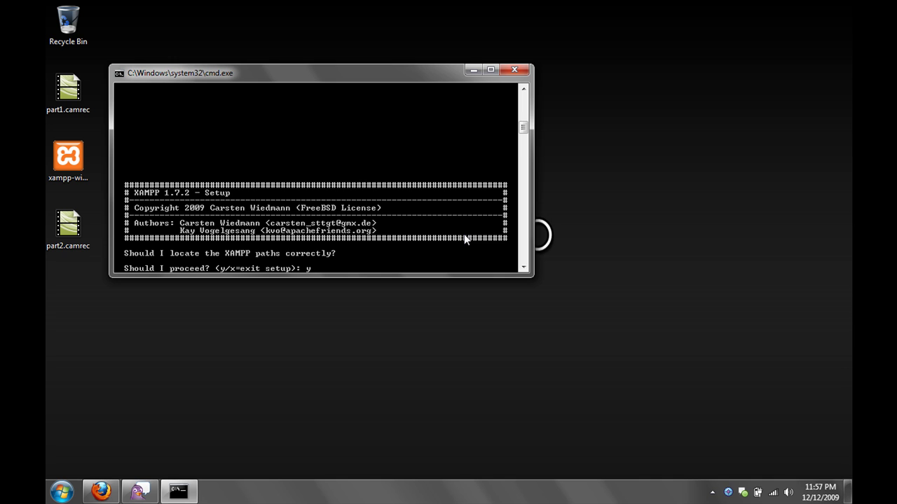
key(Return)
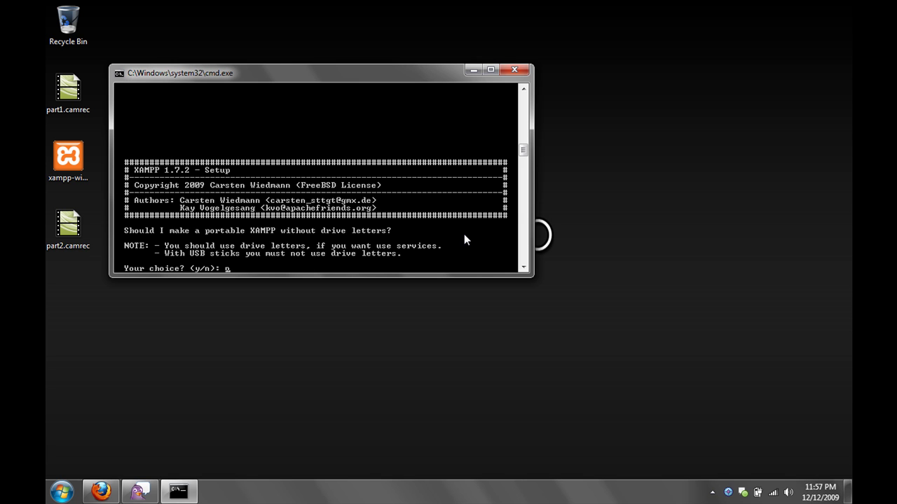
key(Return)
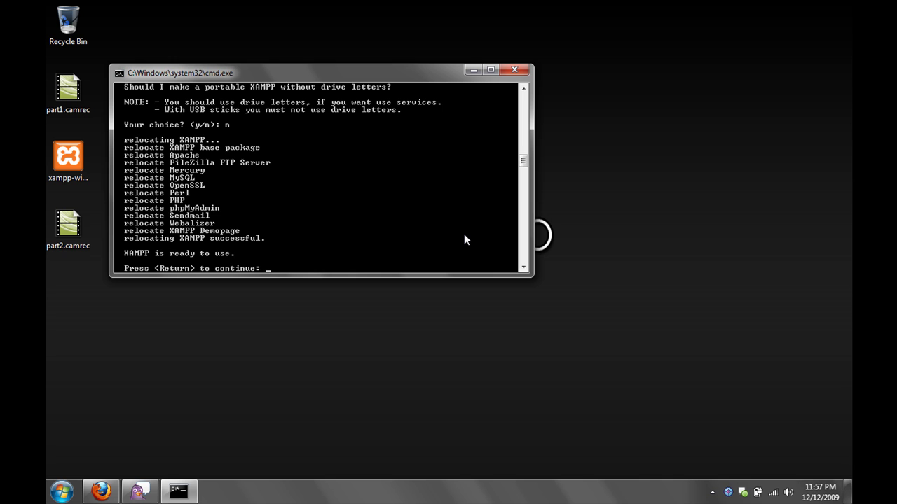
key(Return)
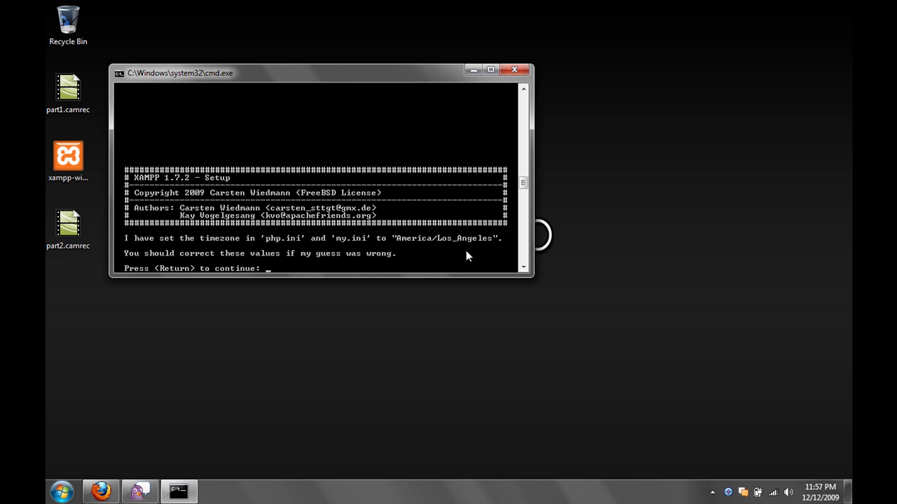
key(Return)
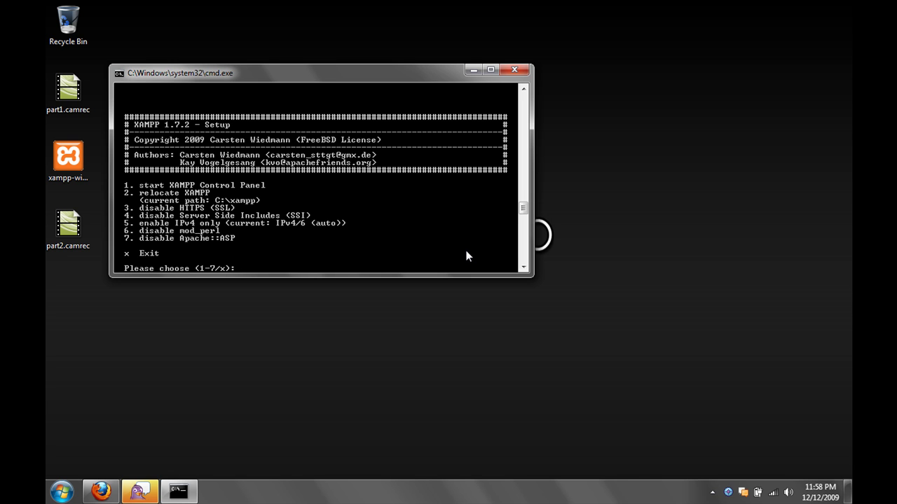
- Launch XAMPP Control Panel with option 1, exit setup with x, and centre the panel
text(1)
key(Return)
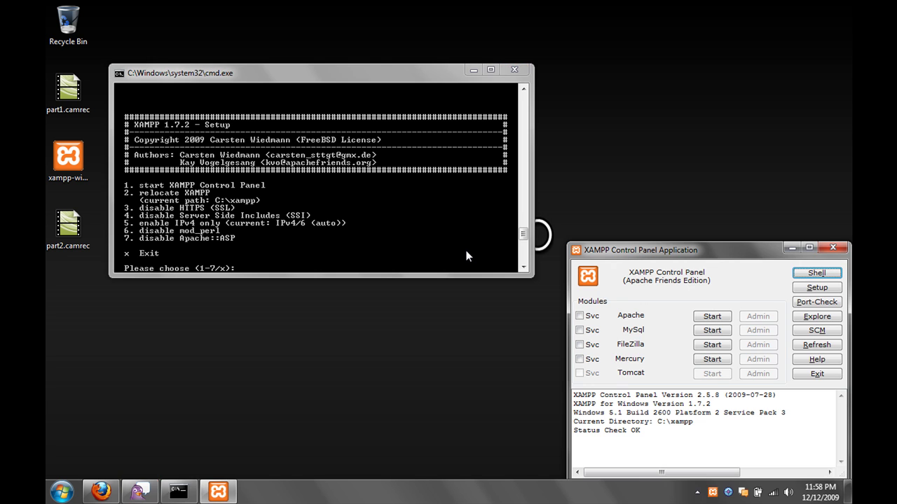
text(x)
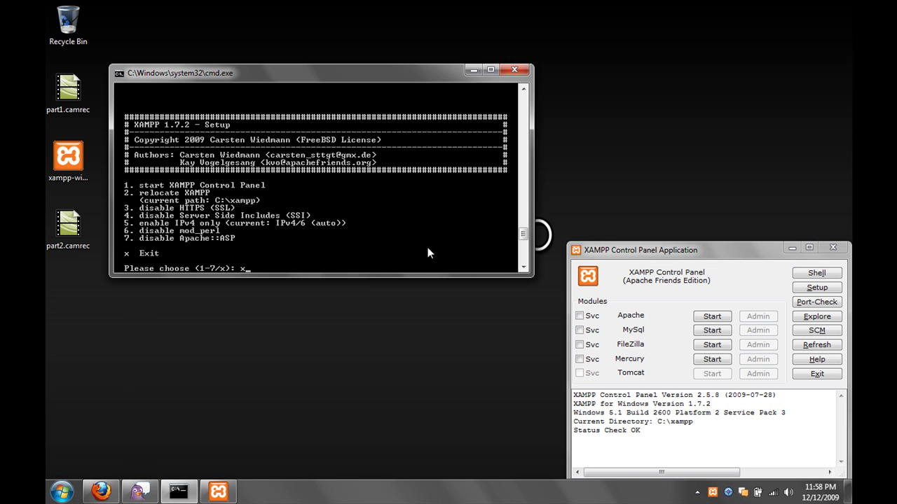
key(Return)
drag(621, 252, 440, 116)
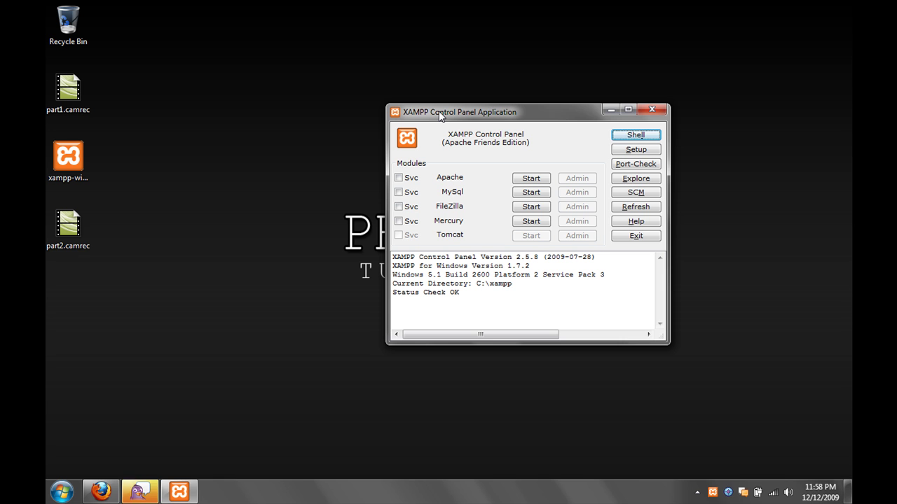
- Close the Facebook tab and load localhost in a new tab, which fails to connect
click(100, 492)
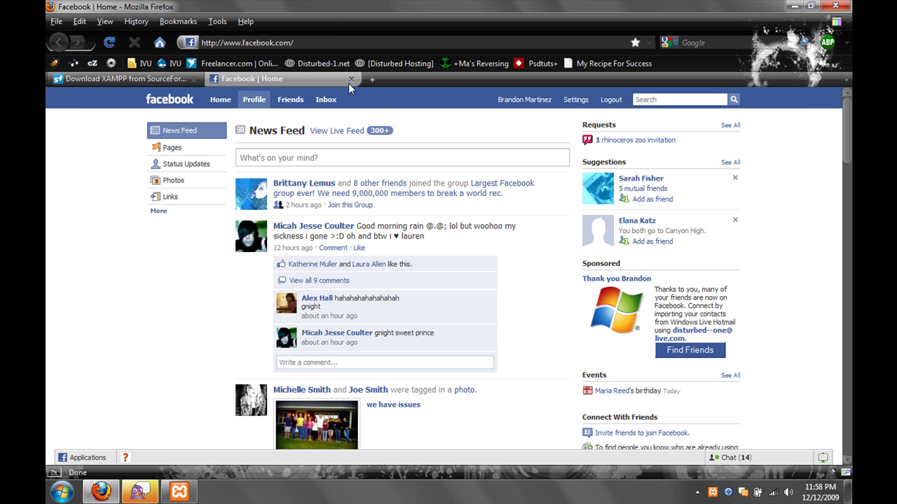
click(348, 85)
key(ctrl+t)
text(lo)
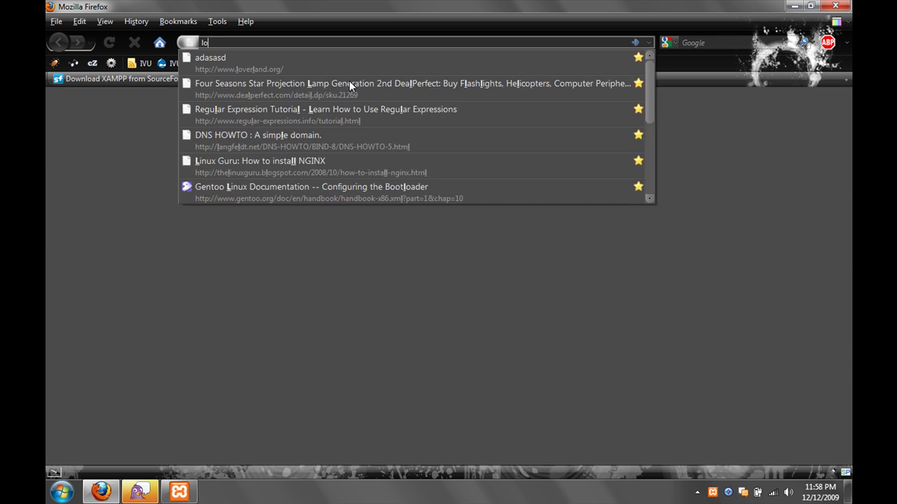
text(calhost)
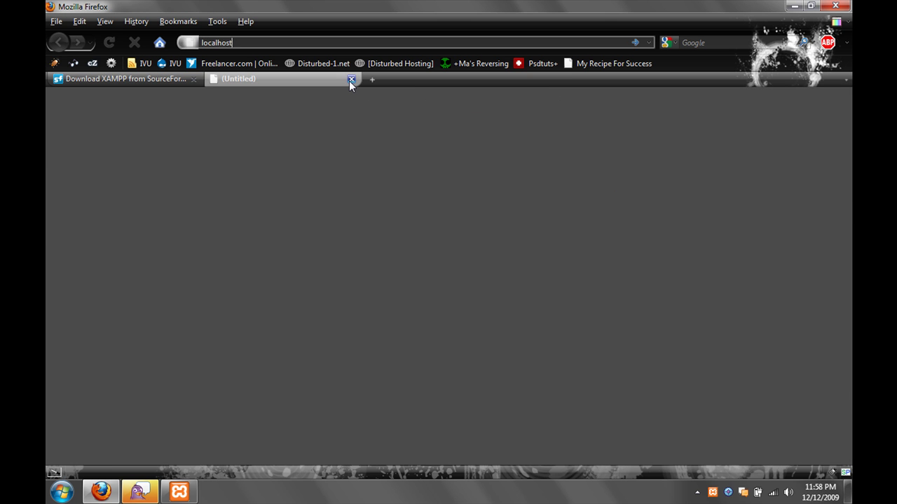
key(Return)
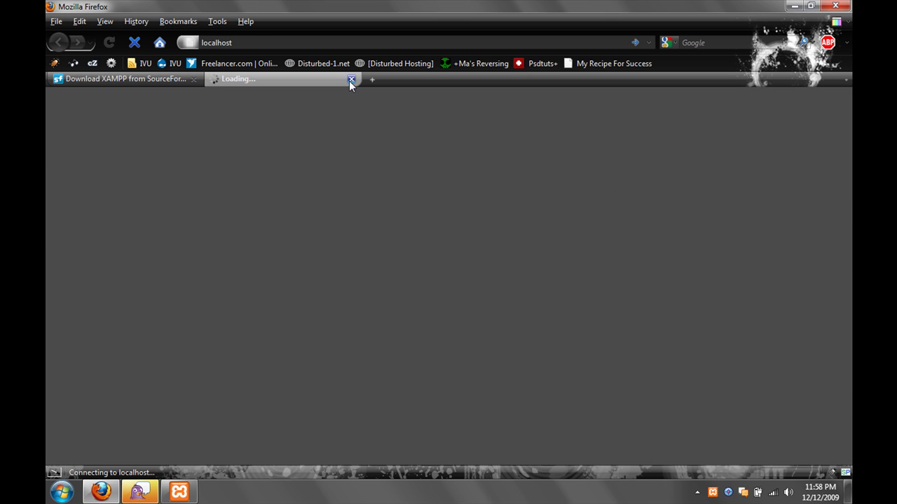
click(179, 492)
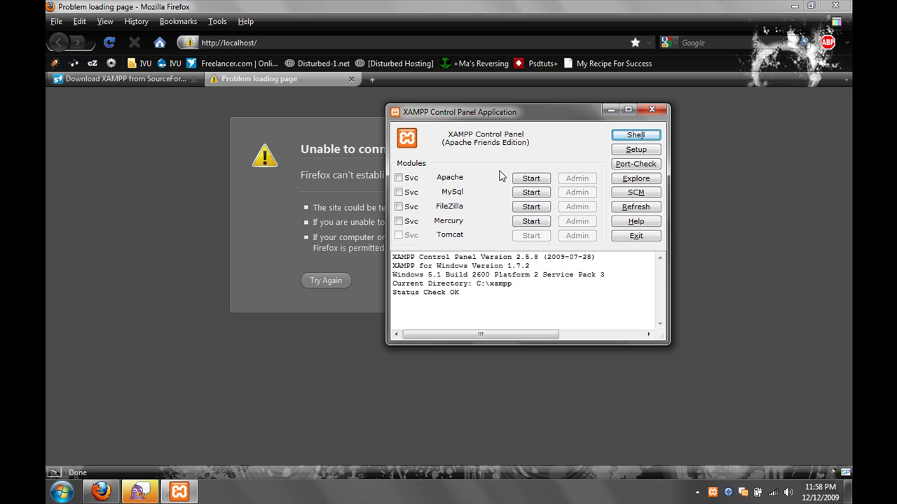
- Start Apache in the Control Panel, then switch back to Firefox's localhost page
click(536, 179)
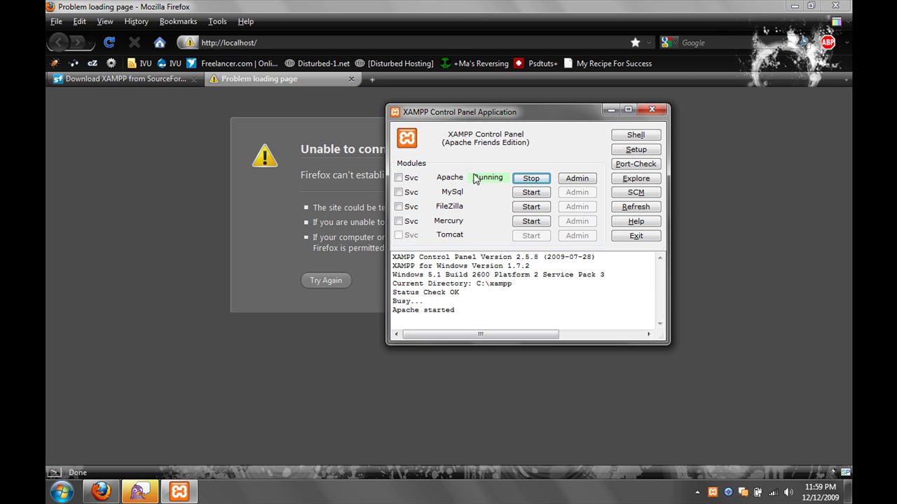
click(443, 40)
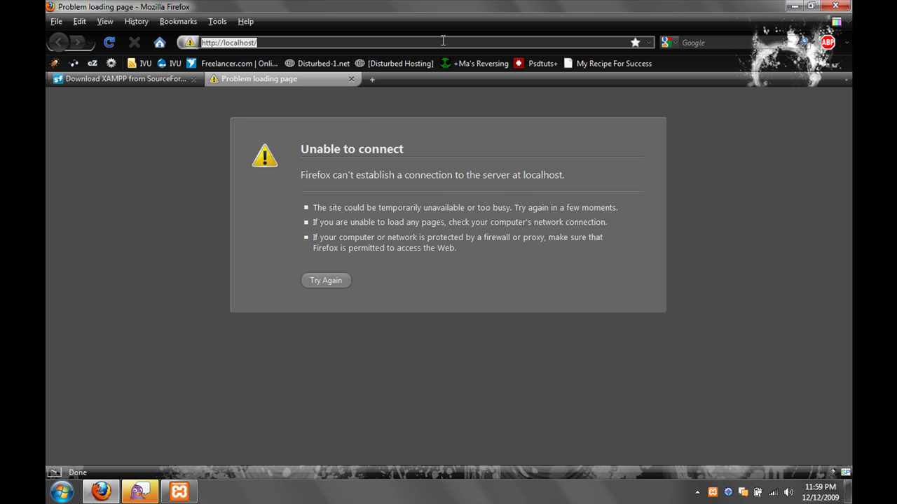
- Load the XAMPP splash page at localhost, then at 192.168.1.2
key(Return)
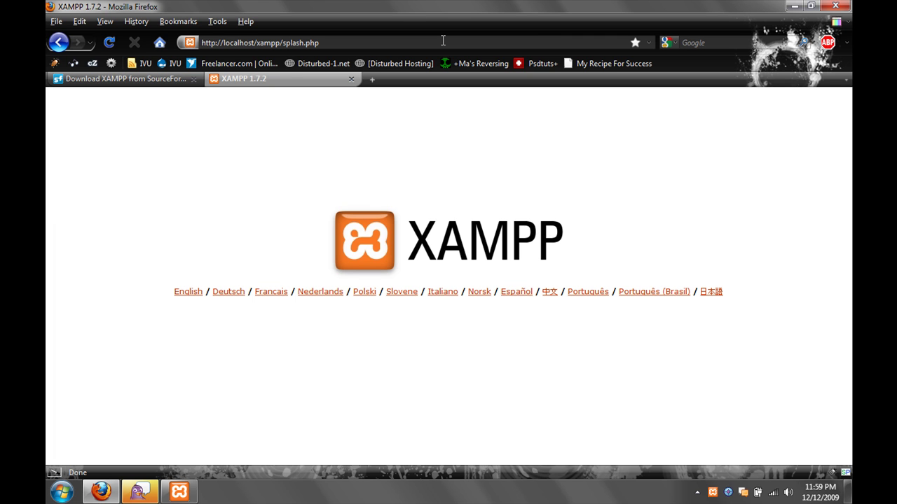
click(443, 41)
text(192.168.1)
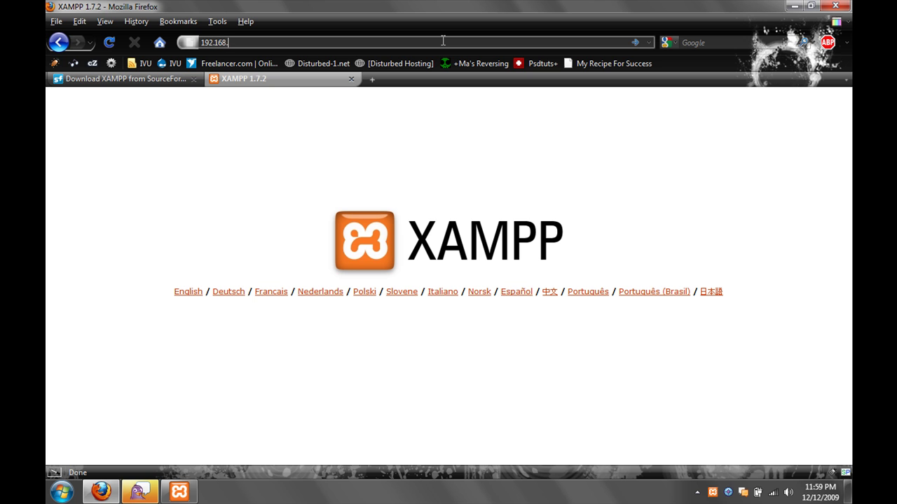
text(.2)
key(Return)
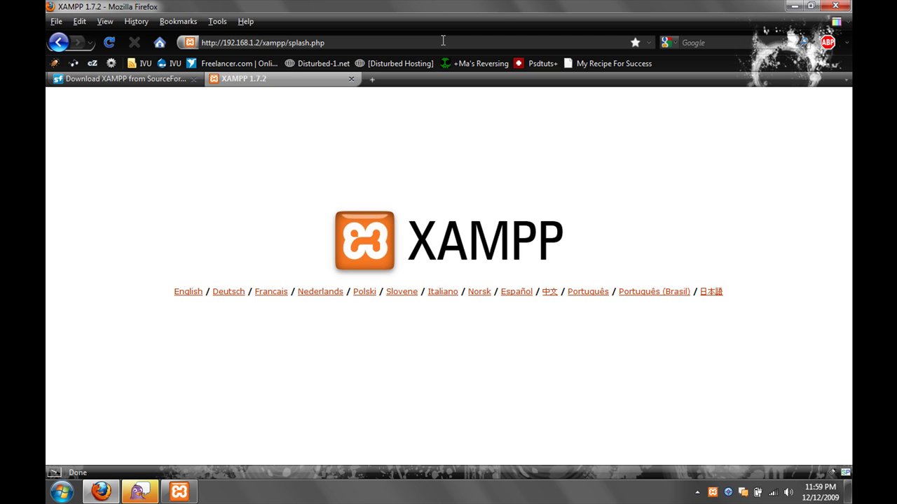
- Return to the localhost splash page and choose English as the language
click(443, 41)
text(localhost)
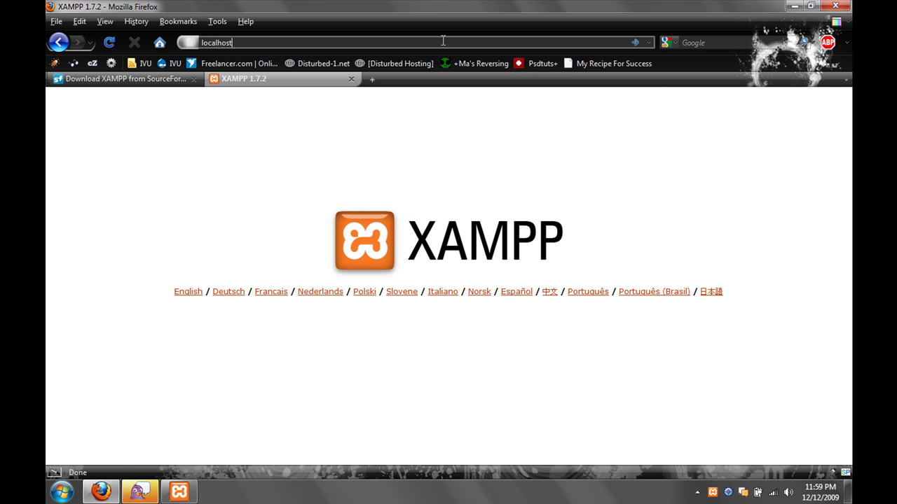
key(Return)
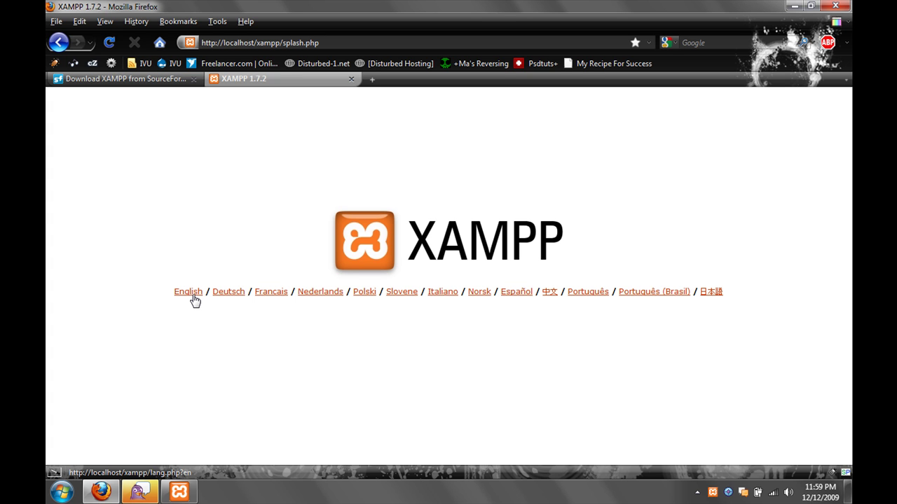
click(187, 292)
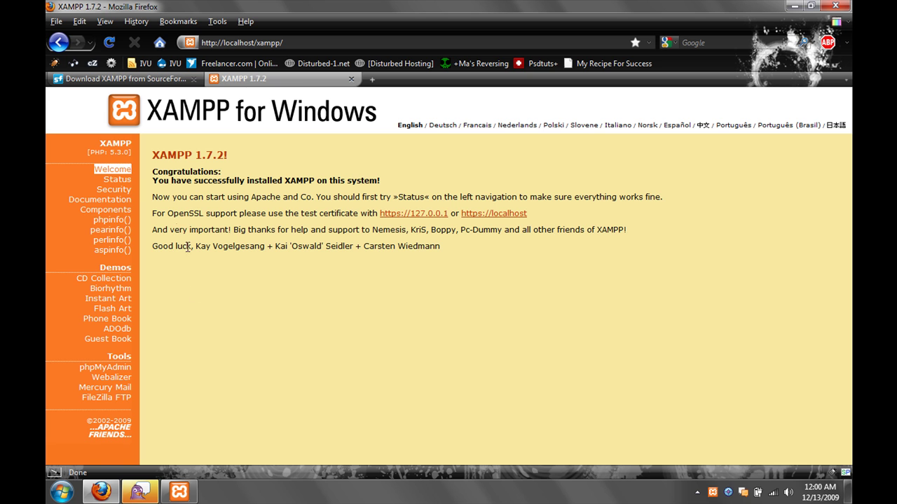
- Open the XAMPP Status page from the welcome page's left navigation
click(119, 180)
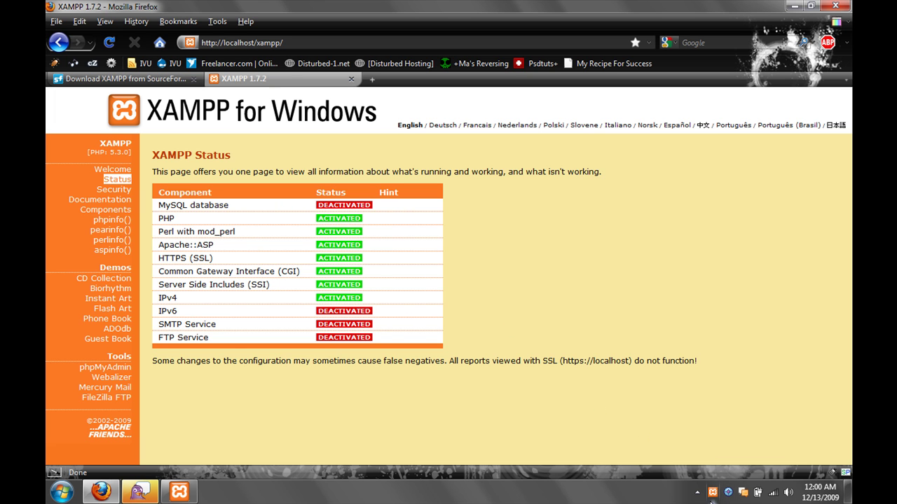
- Bring up the XAMPP tray icon's menu from the taskbar
right_click(712, 494)
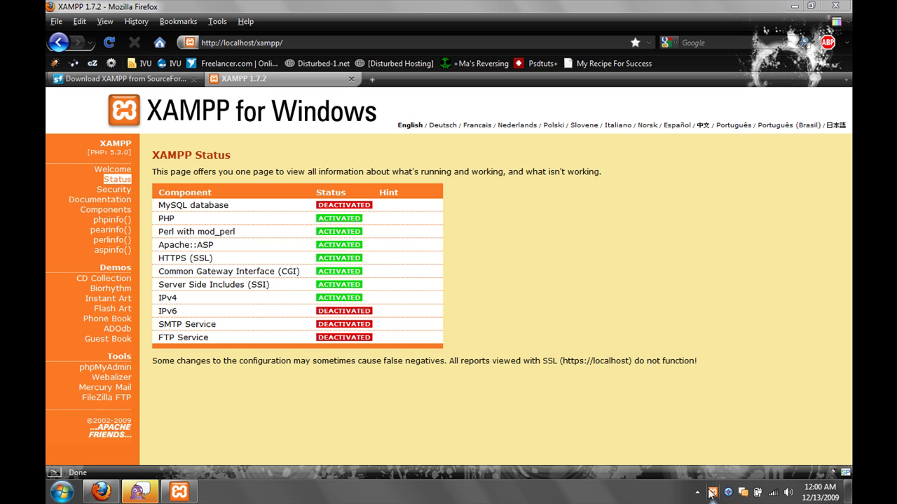
- Start MySQL in the XAMPP Control Panel and refresh Status so MySQL shows activated
click(712, 494)
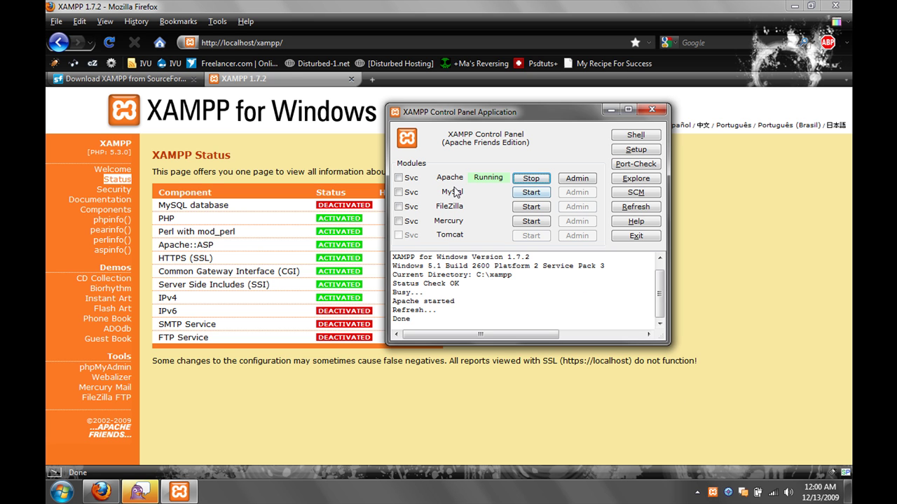
click(526, 194)
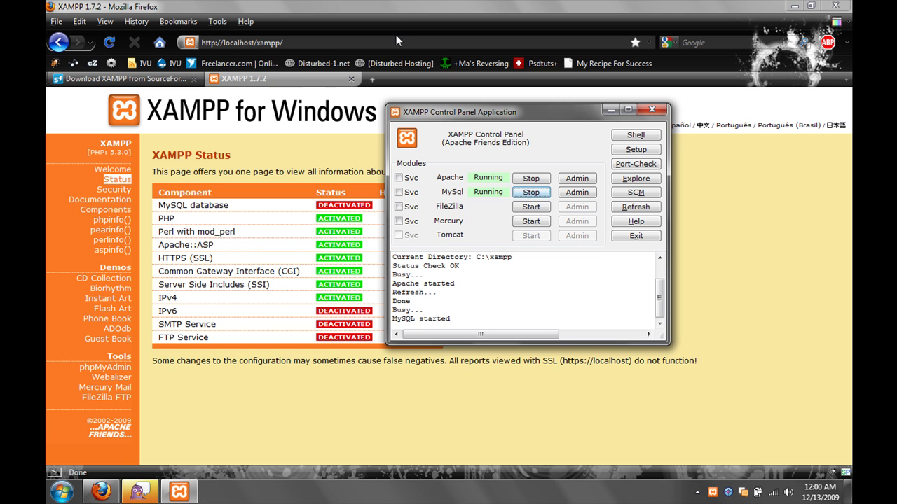
click(114, 184)
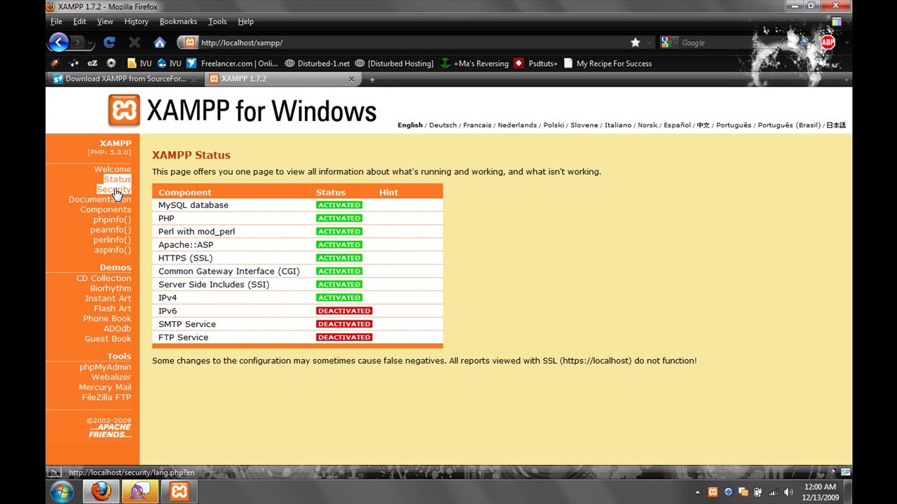
- Run the Security check and open the xamppsecurity.php console in its new tab
click(114, 190)
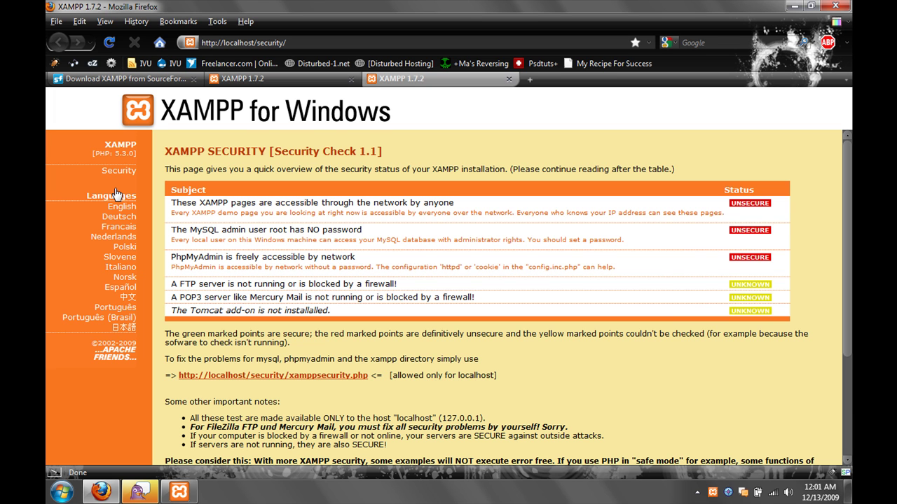
click(249, 380)
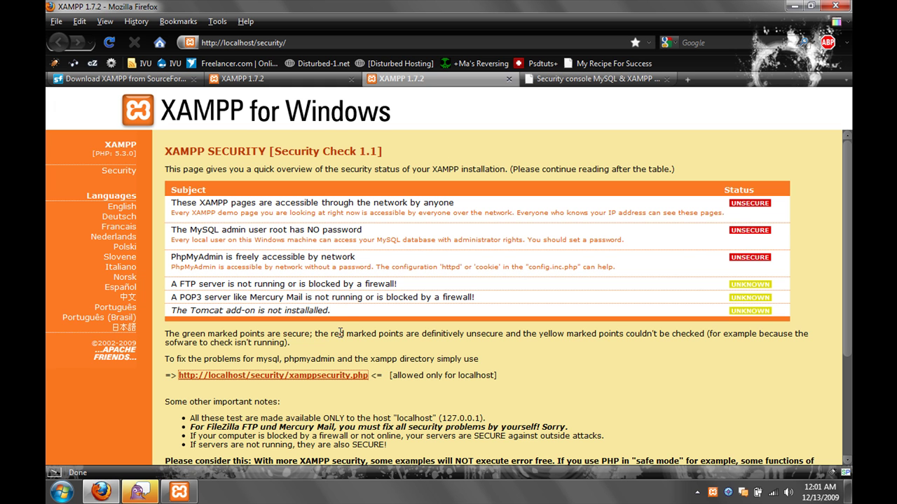
click(562, 79)
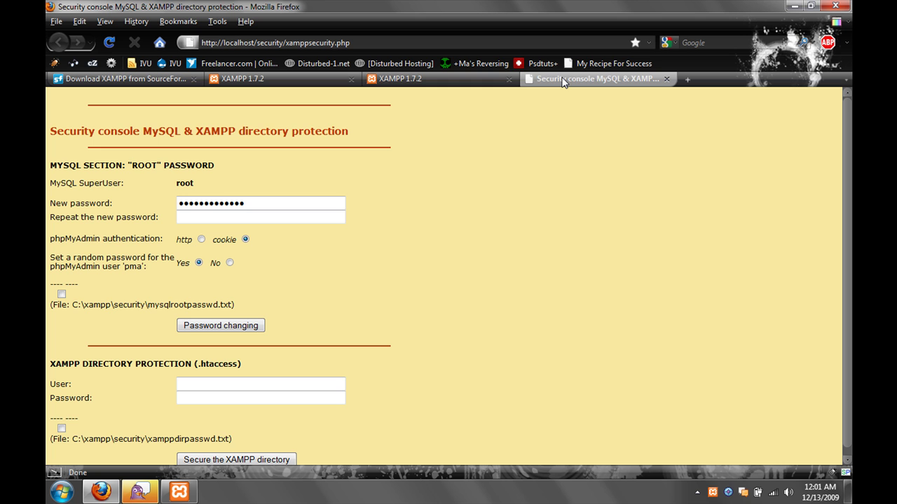
- Replace the prefilled value with a new MySQL root password, entered twice
click(258, 201)
drag(258, 201, 100, 152)
key(BackSpace)
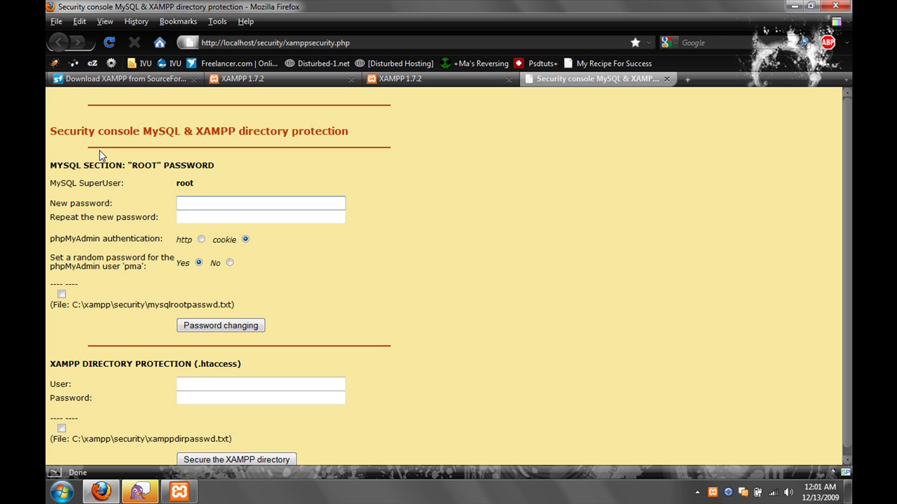
text(****)
key(Tab)
text(****)
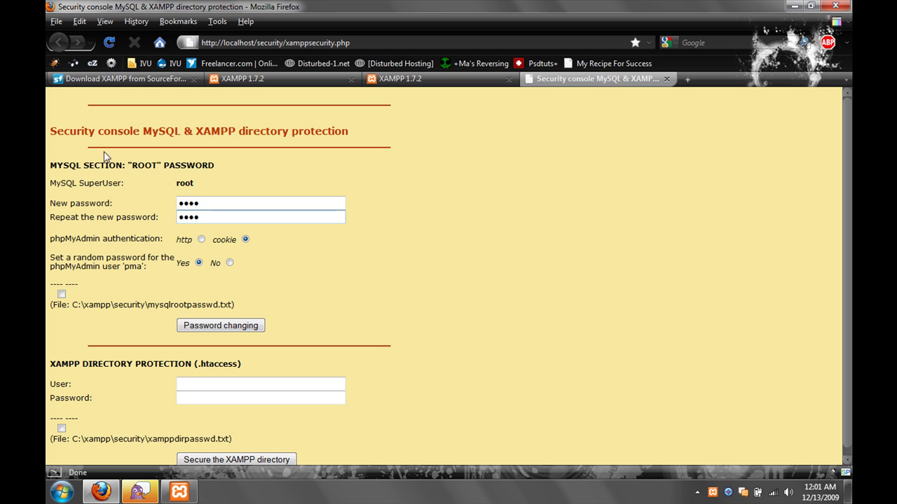
- Keep cookie authentication for phpMyAdmin, apply the password change, and decline Firefox's password update
click(201, 240)
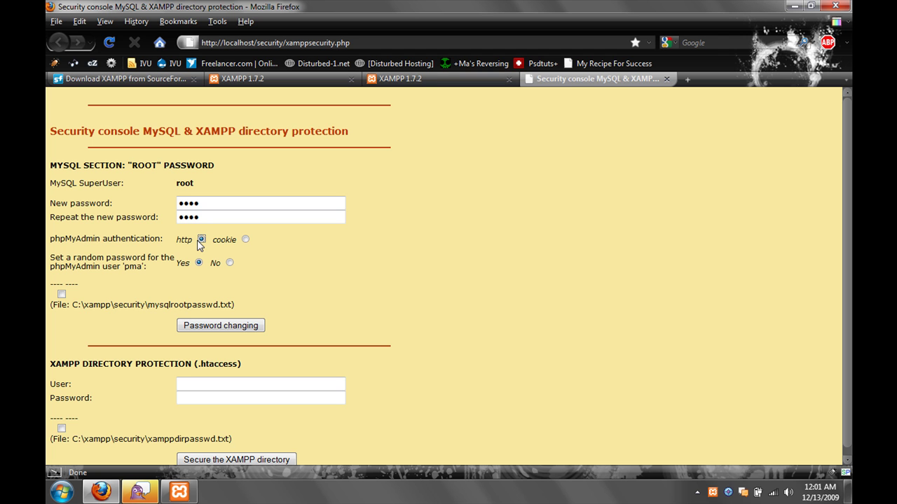
click(246, 240)
scroll(252, 250, down, 1)
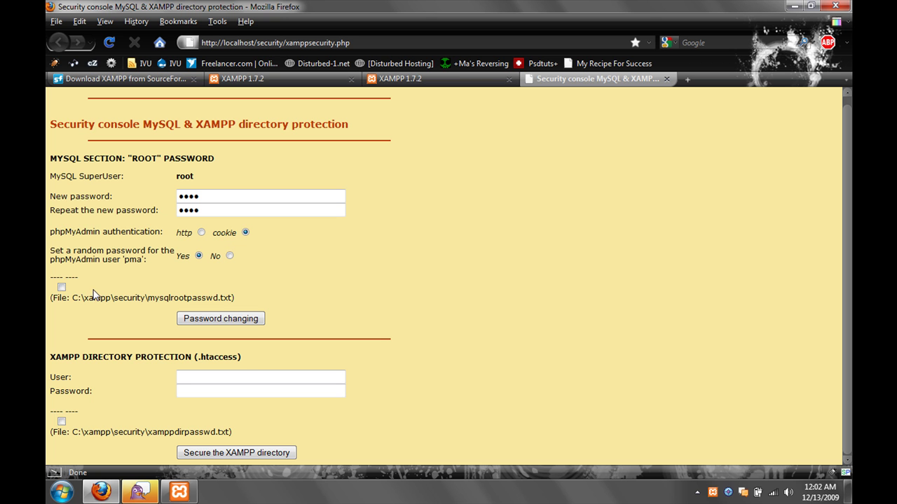
click(190, 319)
click(804, 96)
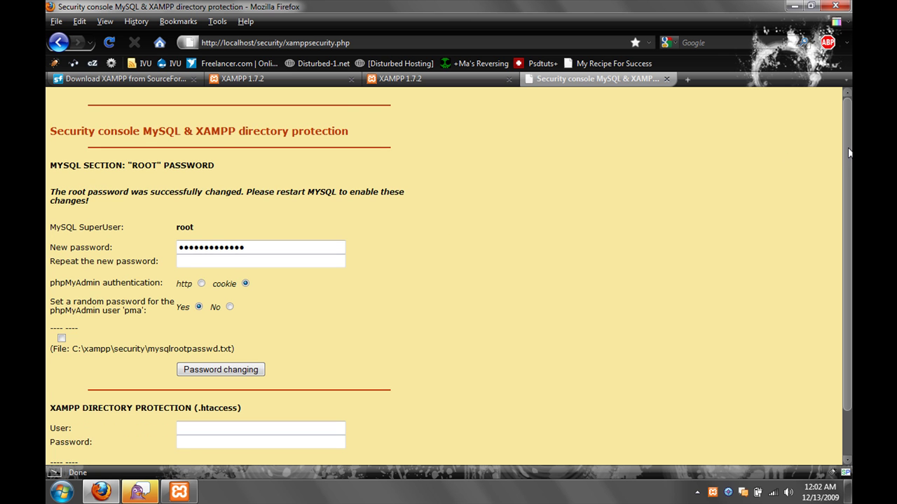
scroll(631, 266, down, 2)
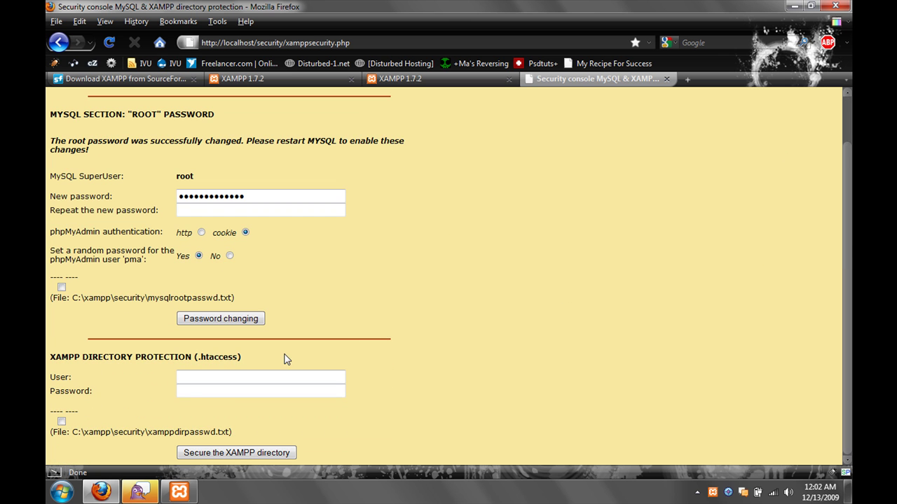
- Protect the XAMPP directory with user 'test' and a password, declining Firefox's password prompt
click(233, 379)
text(test)
key(Tab)
text(test)
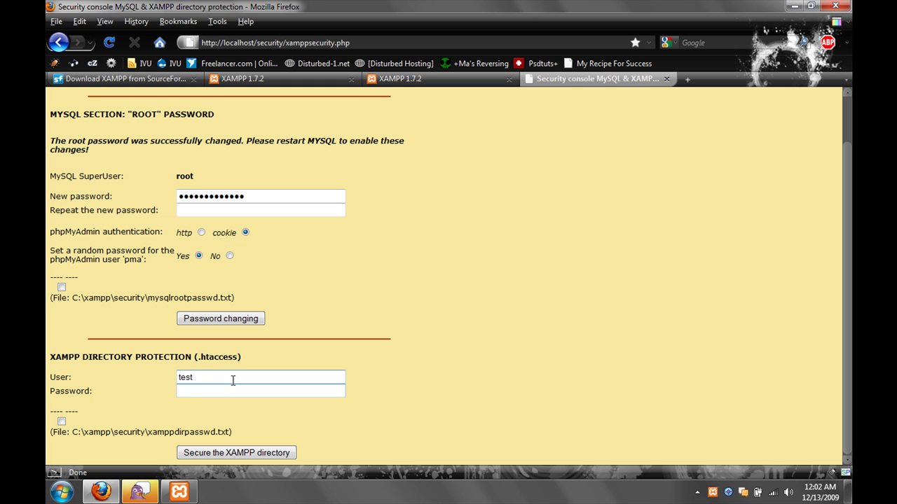
click(202, 453)
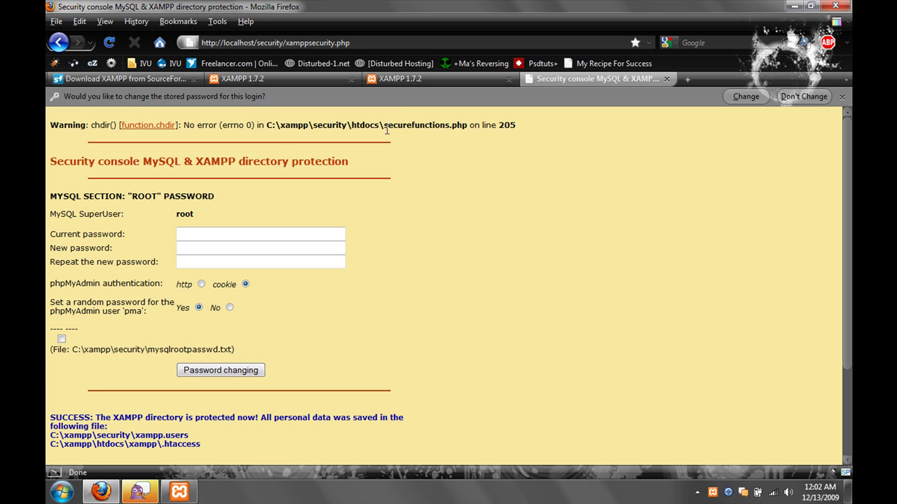
drag(182, 126, 322, 140)
click(326, 140)
click(804, 96)
- Reload and log in with the directory credentials, then open localhost/security/
click(398, 43)
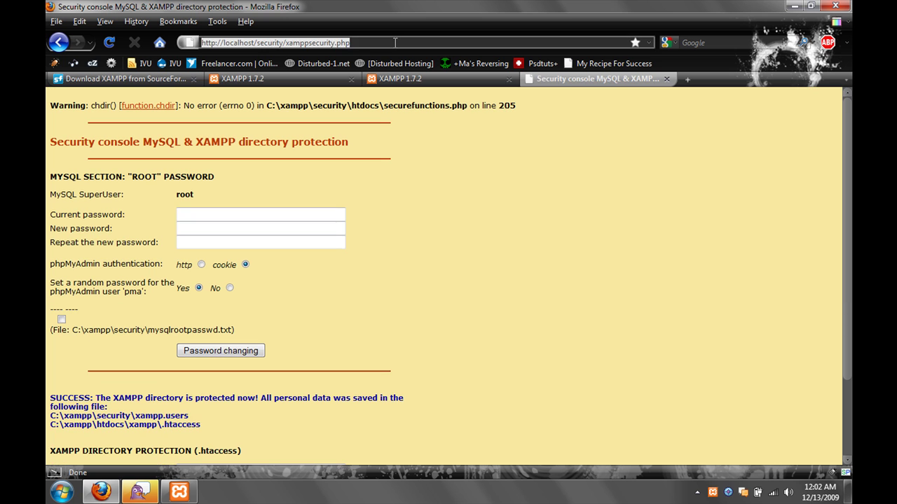
key(Return)
text(test)
key(Tab)
text(test)
key(Return)
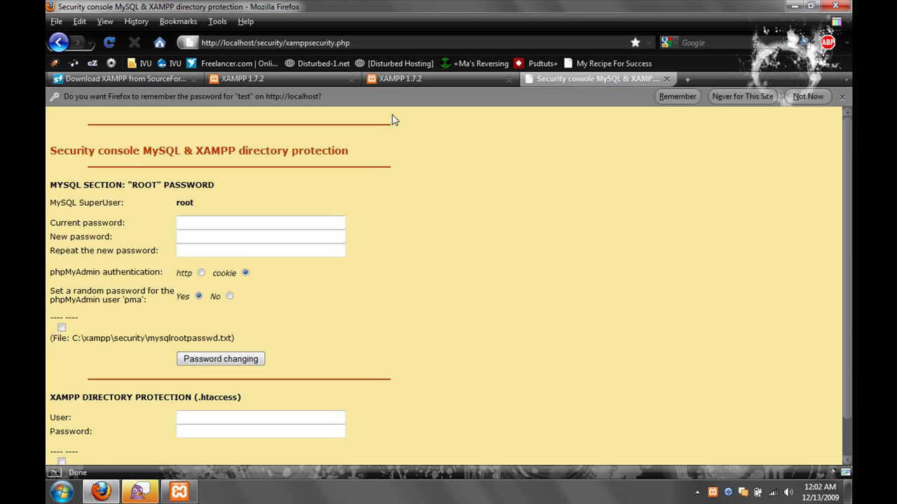
click(806, 96)
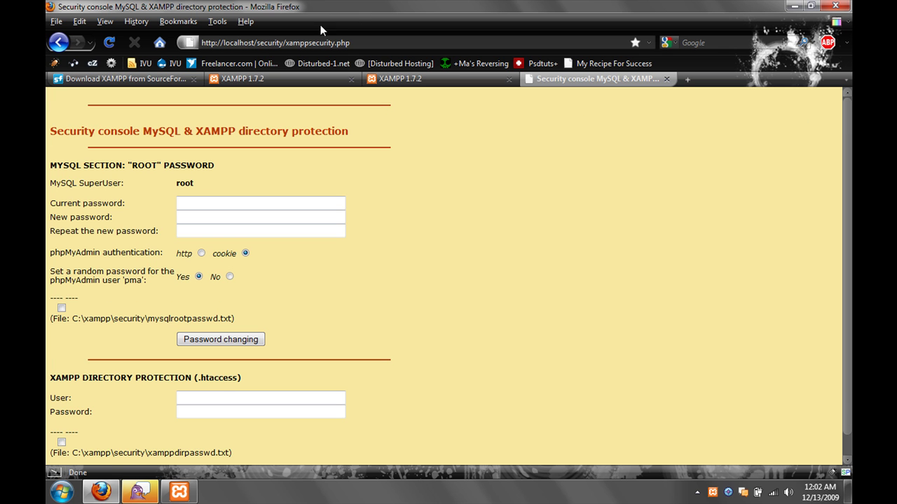
drag(285, 42, 349, 43)
key(BackSpace)
key(Return)
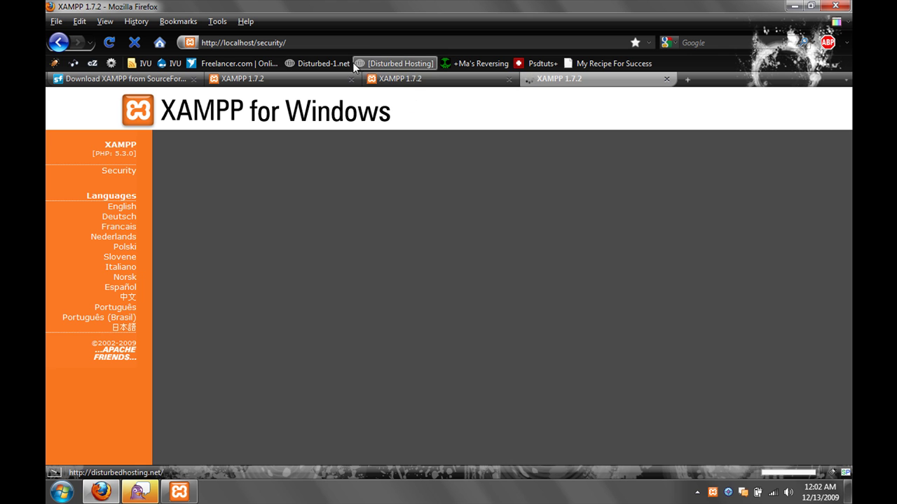
- Confirm the first three Security Check rows read SECURE, then switch to the Windows desktop
drag(288, 42, 262, 18)
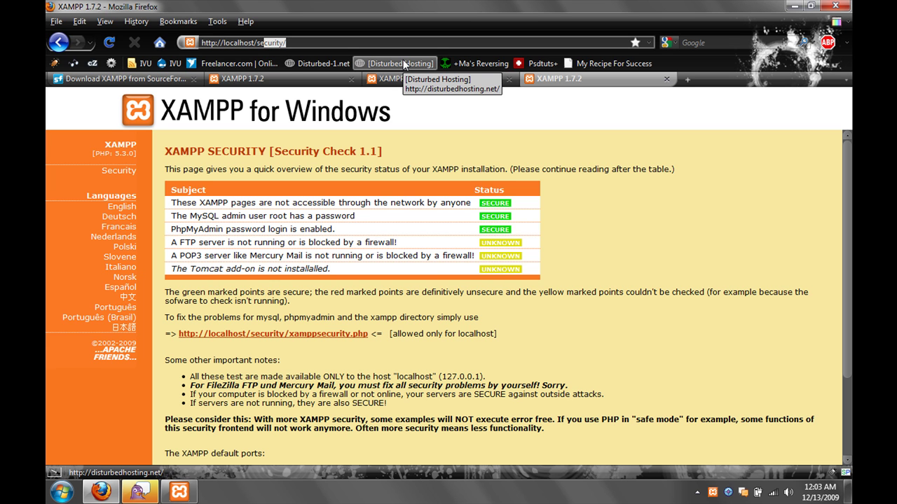
key(super+d)
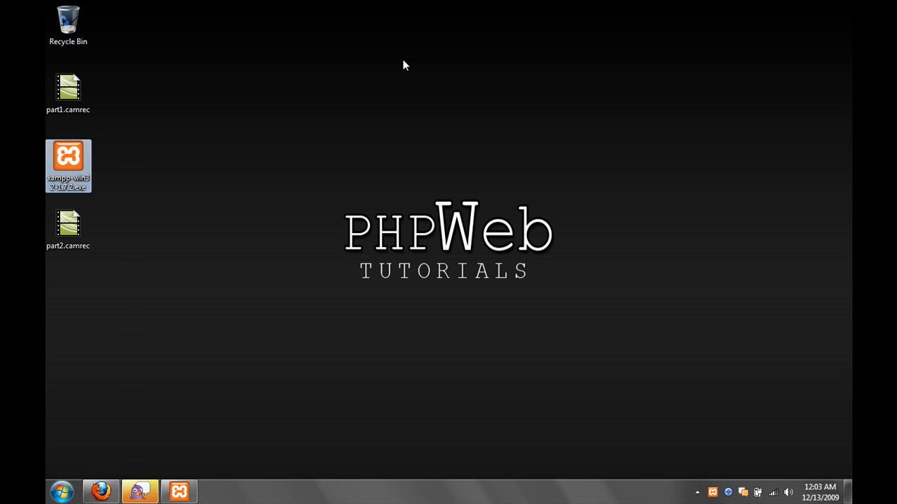